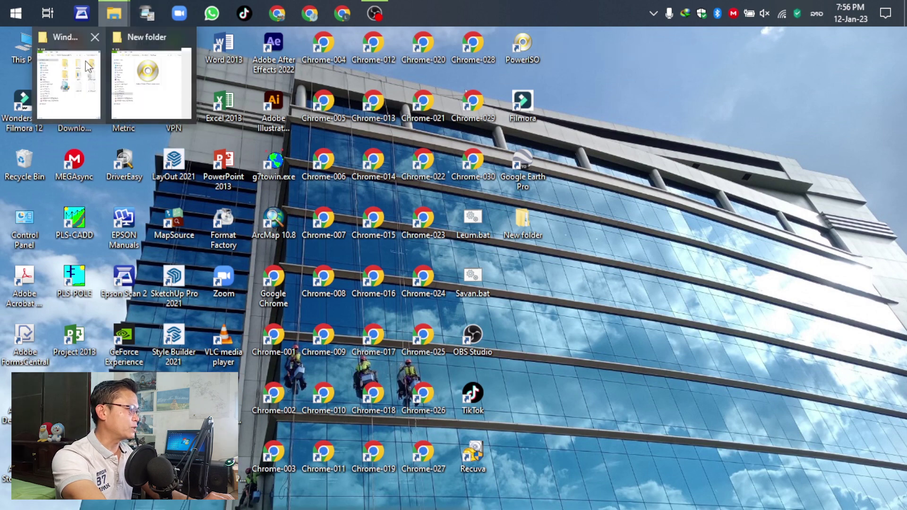
# Bring back the Windows 7 setup folder window from the taskbar
pyautogui.click(68, 78)
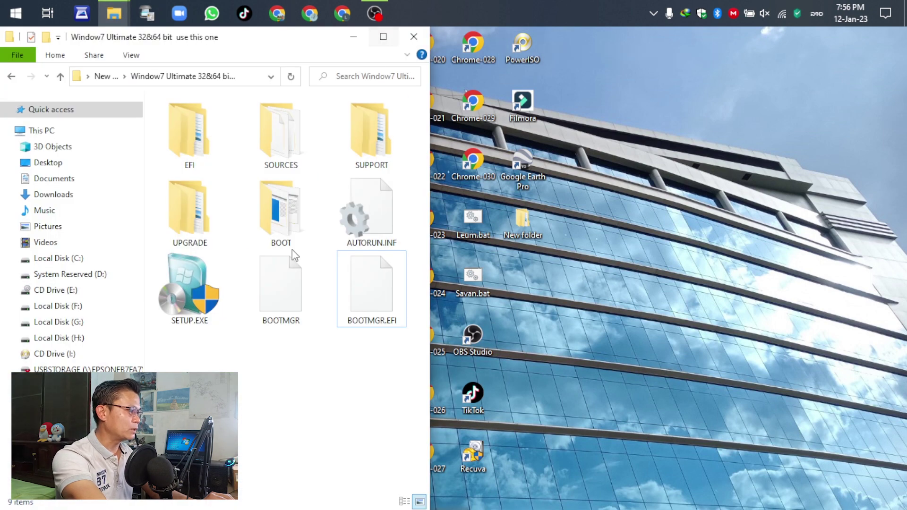
# Maximize the Windows 7 setup folder window, minimize it, then restore it
pyautogui.click(383, 37)
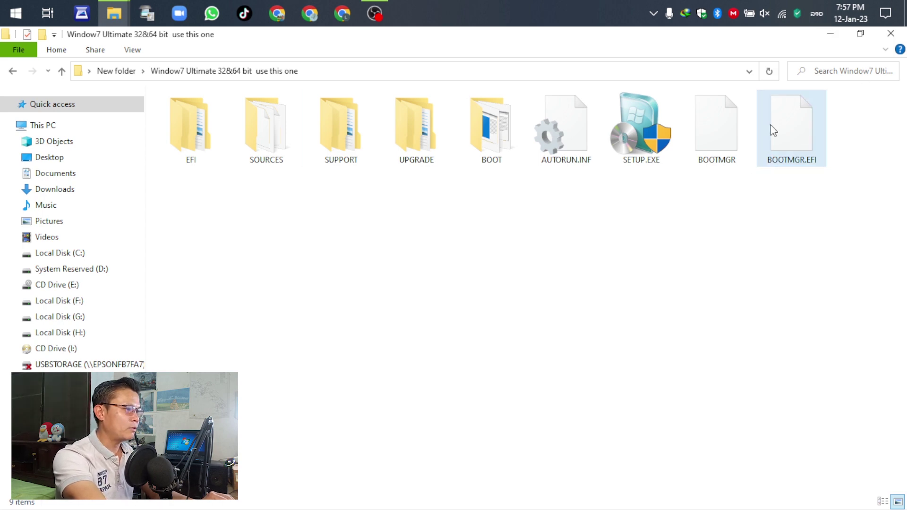
pyautogui.click(829, 34)
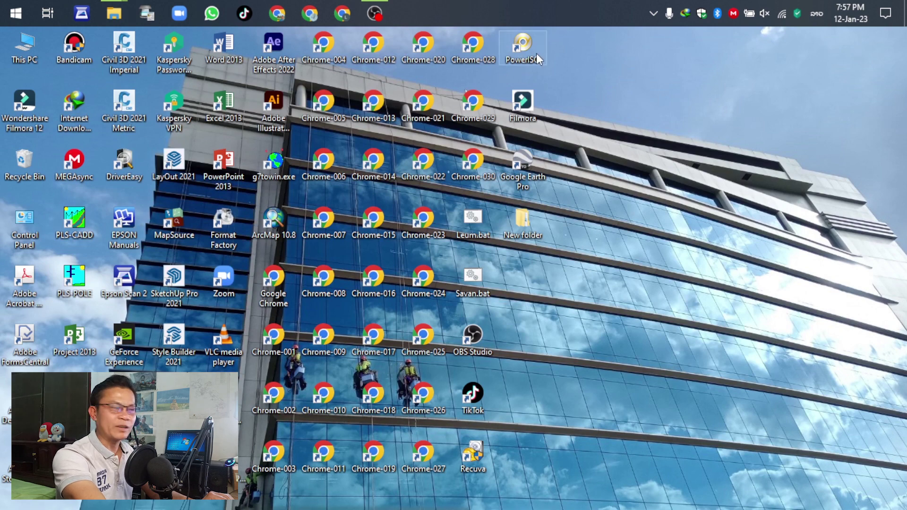
pyautogui.moveTo(113, 13)
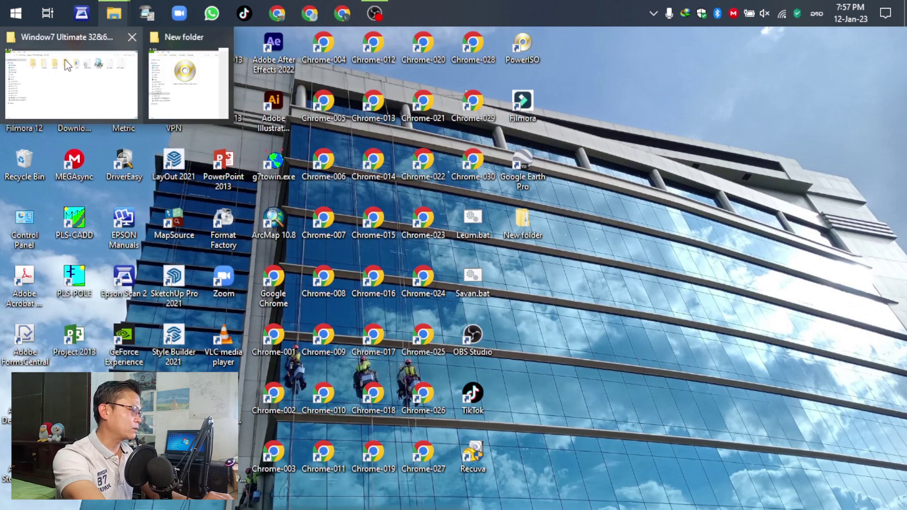
pyautogui.click(67, 66)
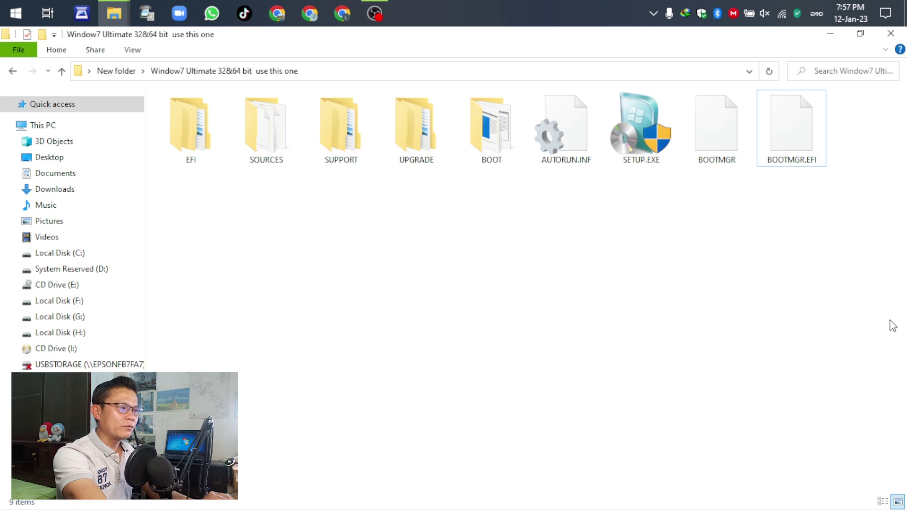
pyautogui.moveTo(890, 320); pyautogui.dragTo(193, 117)
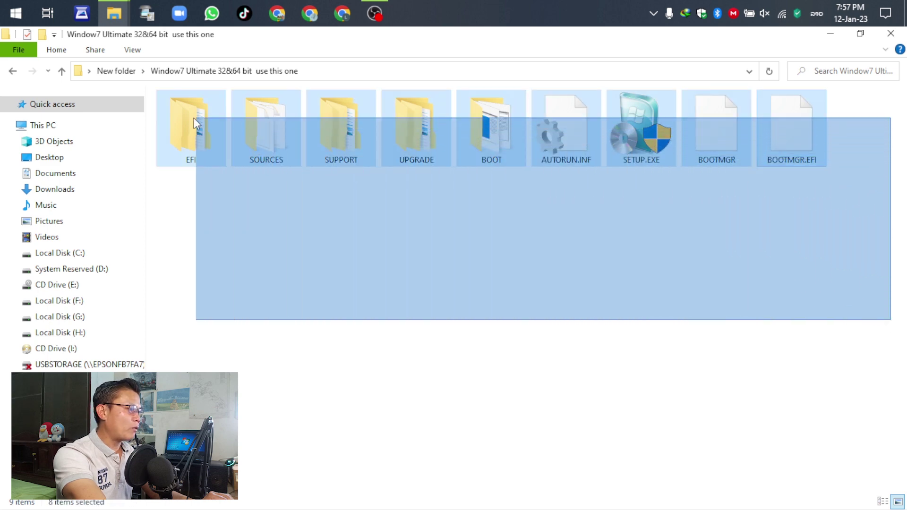
# Select all nine setup items, including EFI, and add them to a new PowerISO image
pyautogui.moveTo(194, 118); pyautogui.dragTo(172, 106)
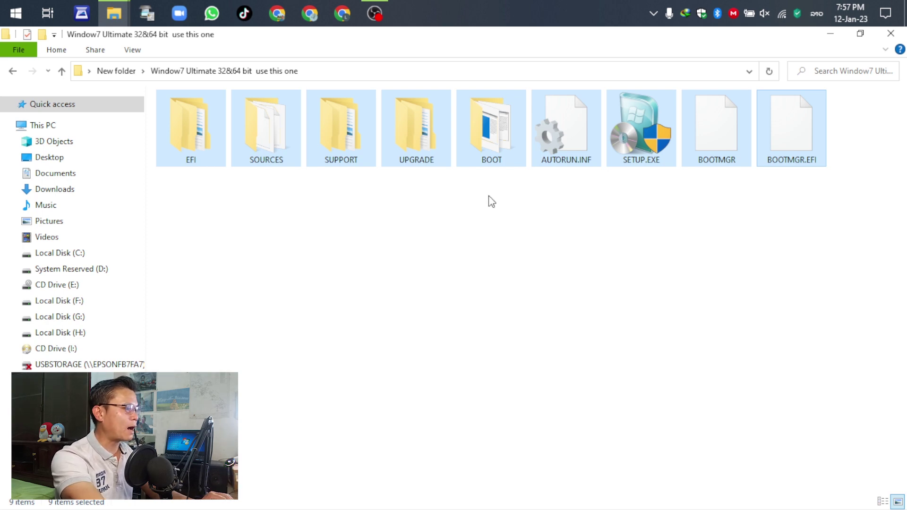
pyautogui.rightClick(496, 122)
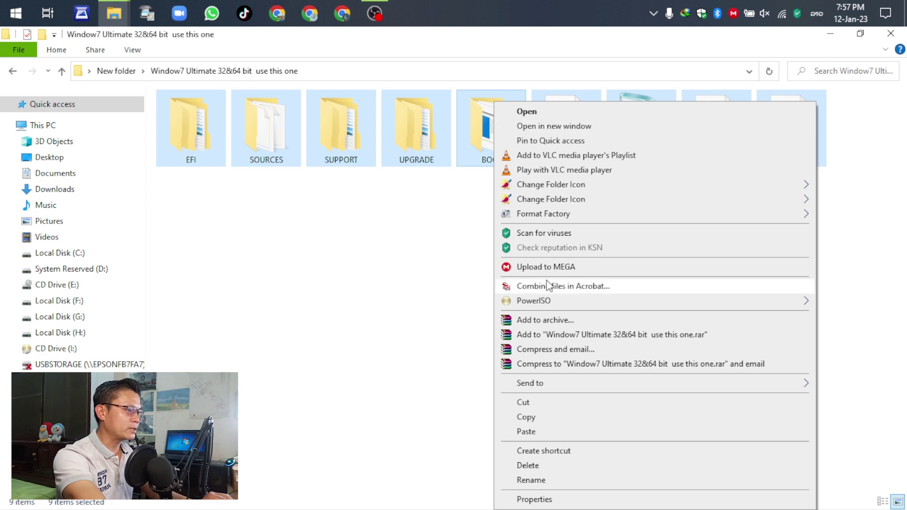
pyautogui.moveTo(533, 301)
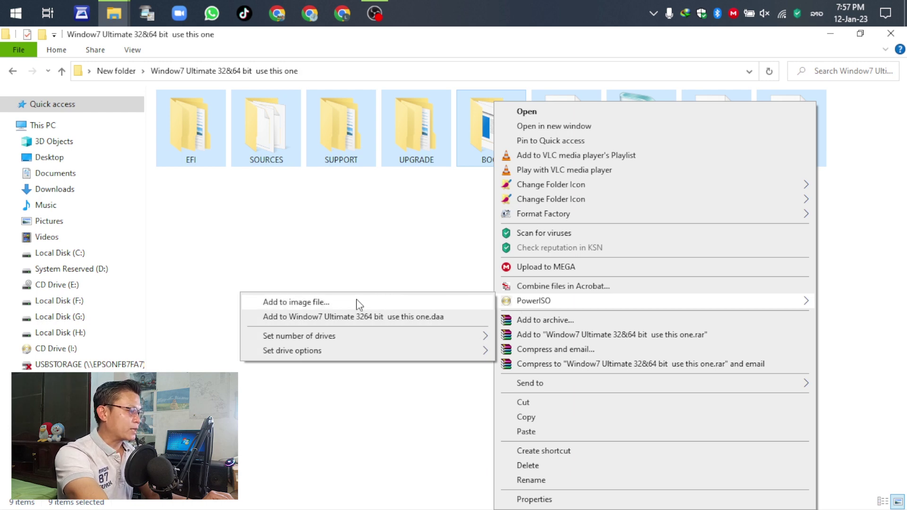
pyautogui.click(312, 305)
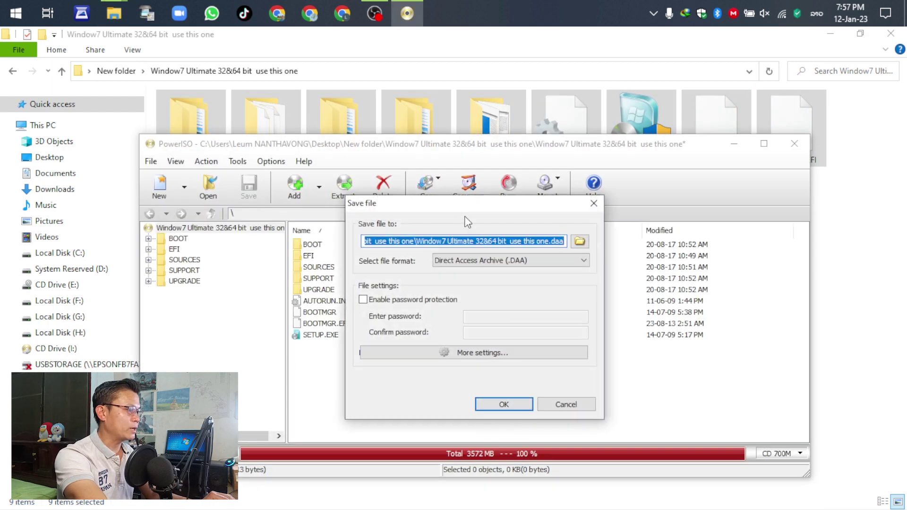
# Set the new image's format to Standard ISO Images (.ISO) after checking the destination folder
pyautogui.moveTo(461, 206)
pyautogui.mouseDown()
pyautogui.moveTo(500, 220)
pyautogui.moveTo(605, 182)
pyautogui.mouseUp()
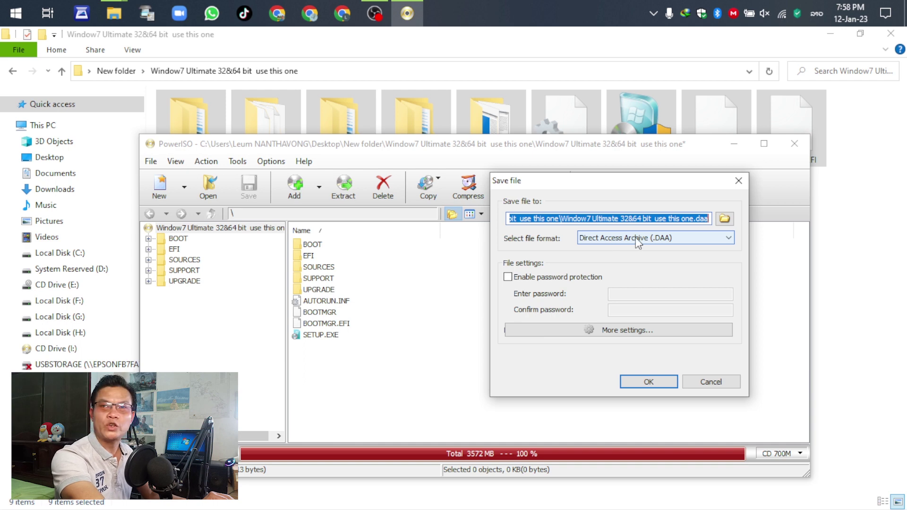
pyautogui.click(663, 243)
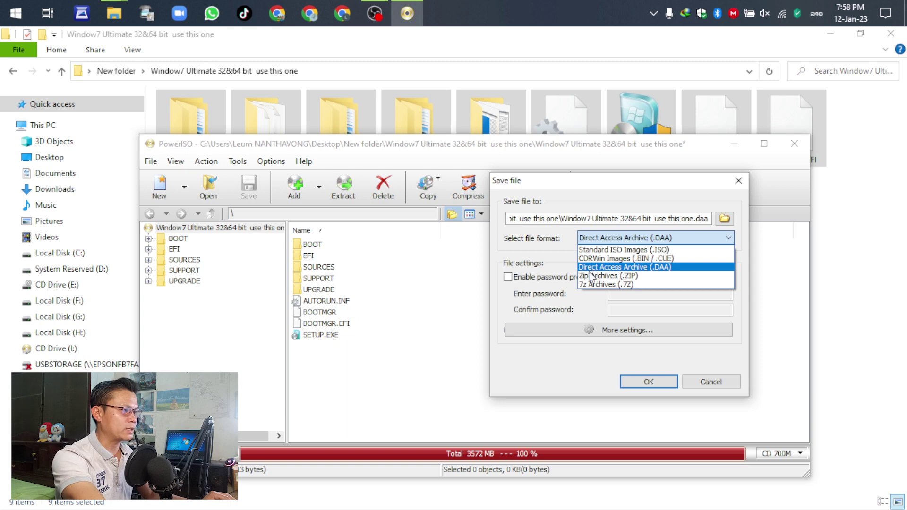
pyautogui.click(628, 251)
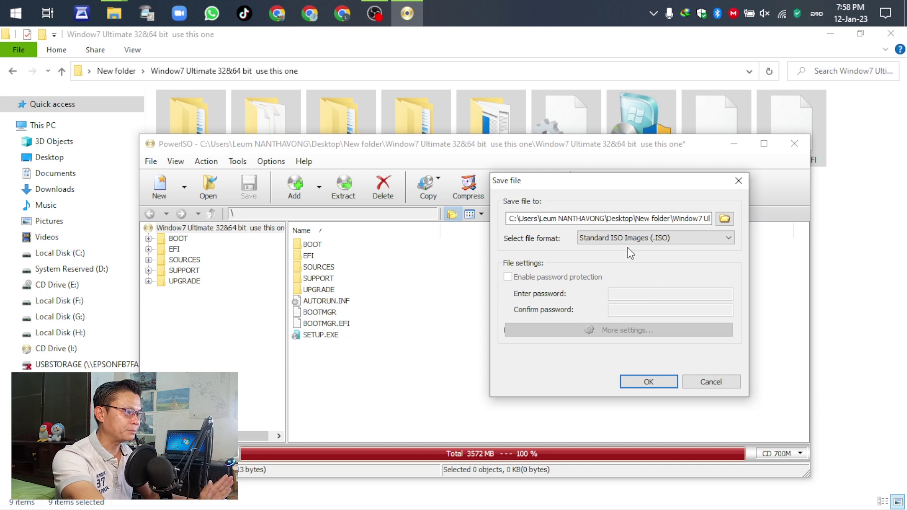
pyautogui.click(724, 219)
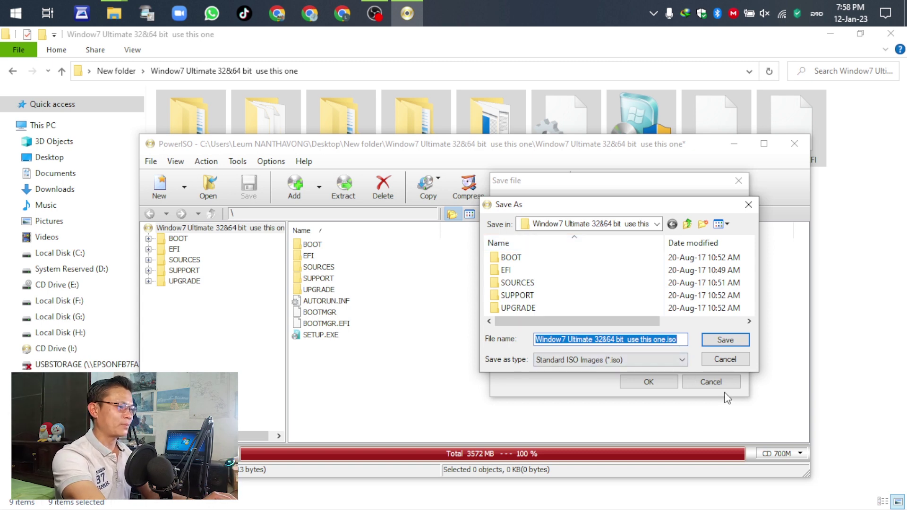
pyautogui.click(749, 204)
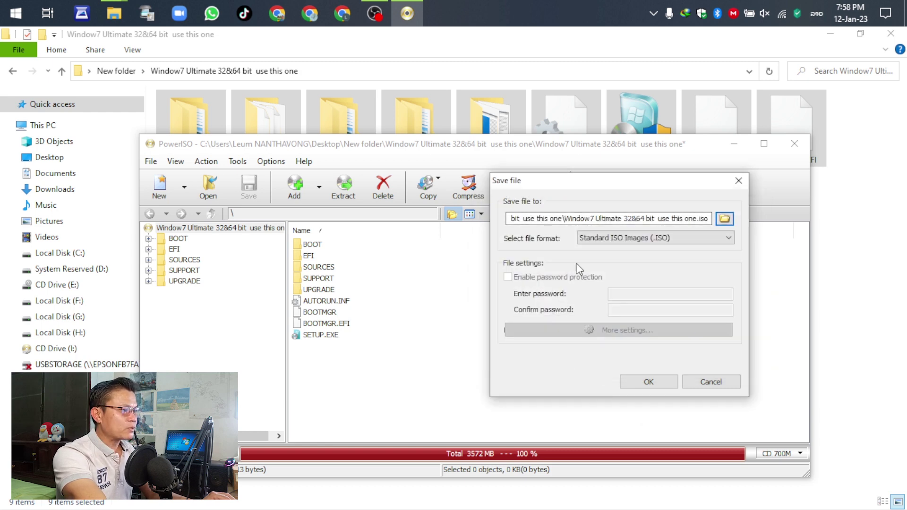
pyautogui.click(649, 382)
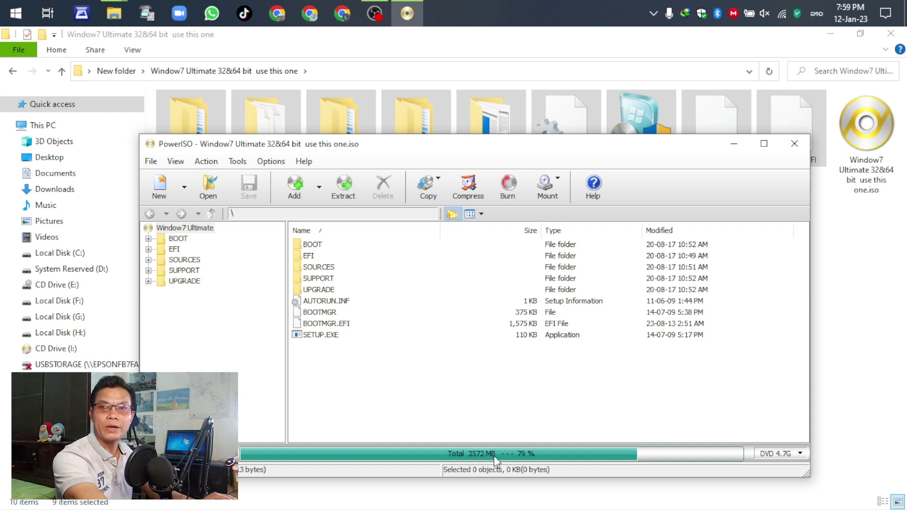
# Close PowerISO once the ISO image has finished saving
pyautogui.click(797, 151)
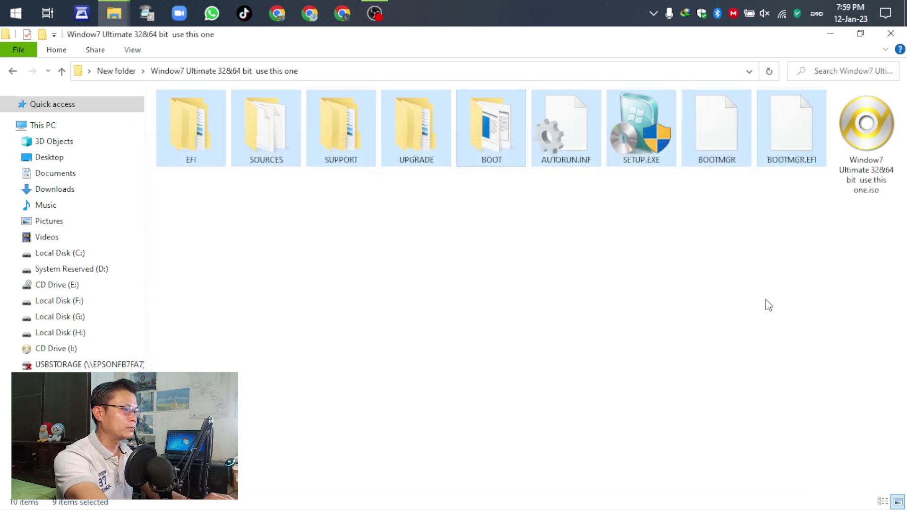
pyautogui.click(874, 141)
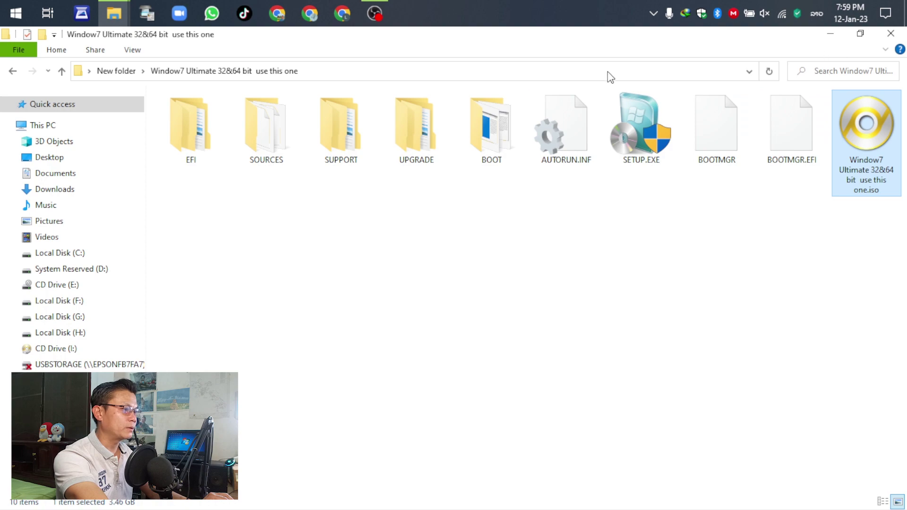
# Arrange both folder windows side by side and compare the two ISO files' sizes
pyautogui.moveTo(399, 36)
pyautogui.mouseDown()
pyautogui.moveTo(401, 146)
pyautogui.moveTo(179, 134)
pyautogui.mouseUp()
pyautogui.moveTo(114, 13)
pyautogui.click(172, 78)
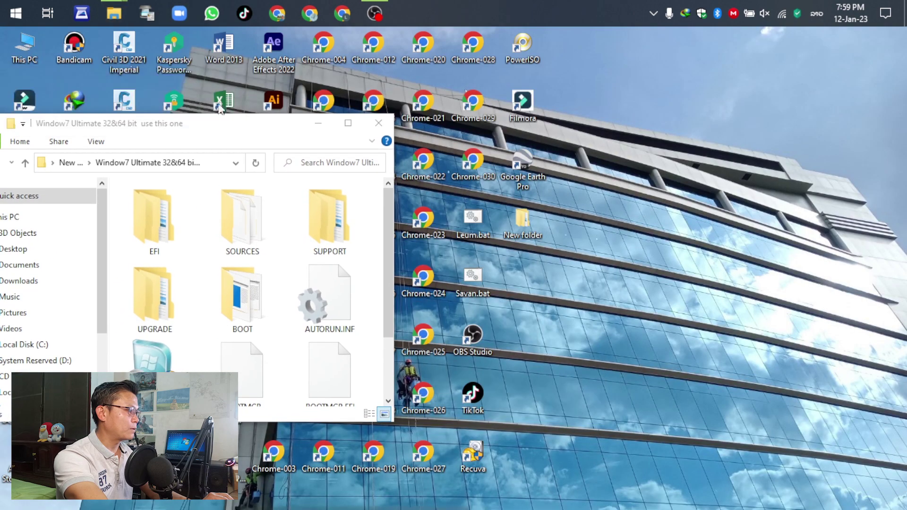
pyautogui.doubleClick(261, 116)
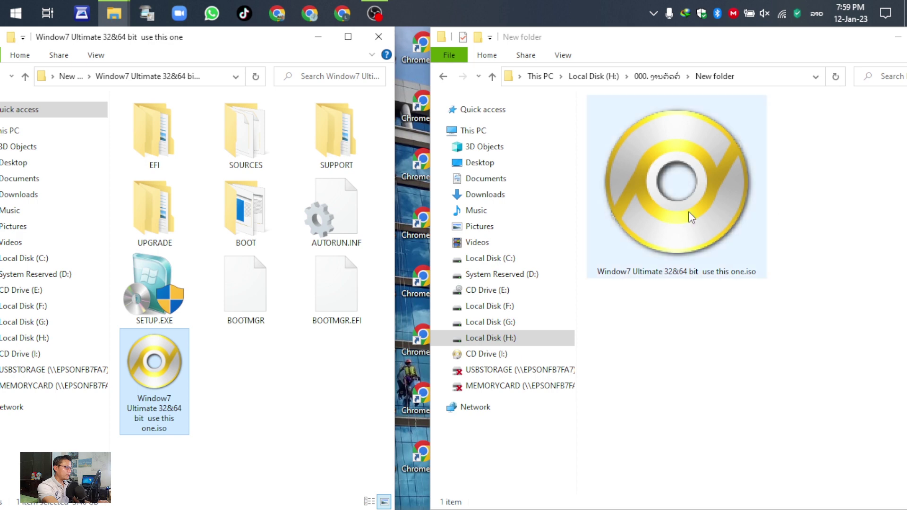
pyautogui.click(684, 188)
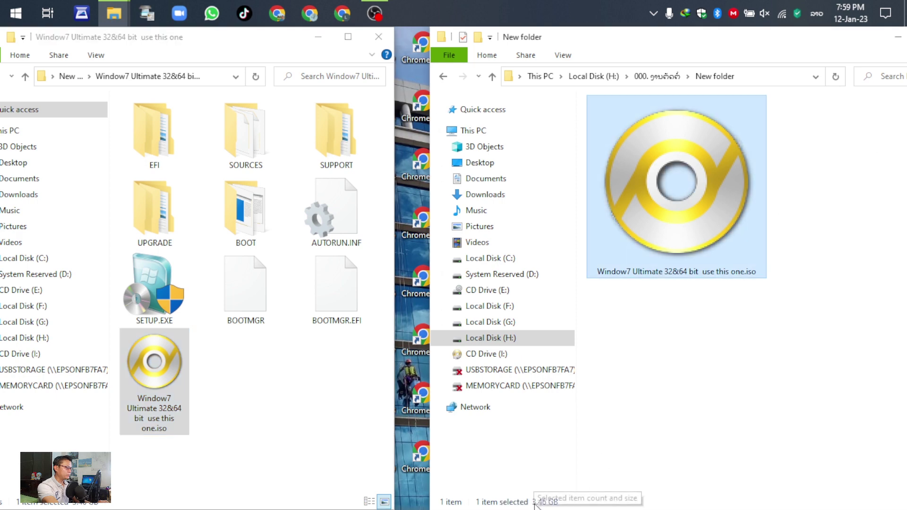
pyautogui.click(153, 369)
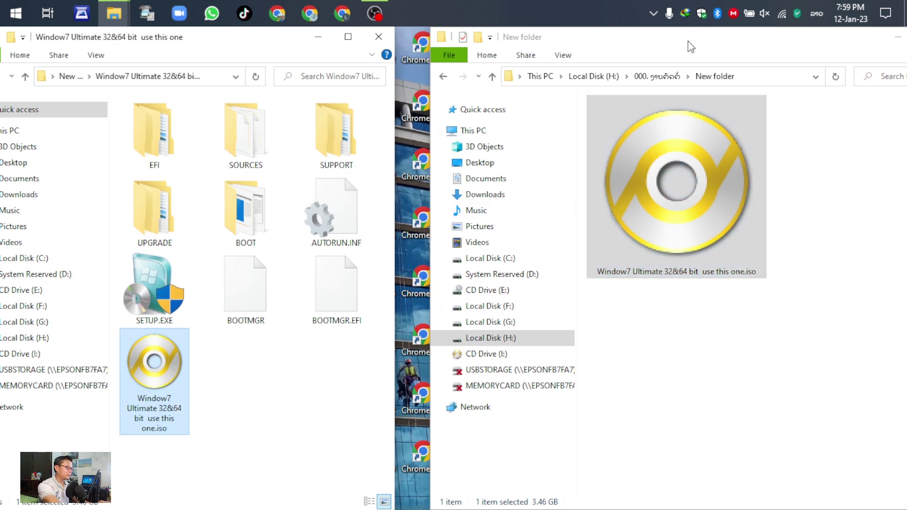
pyautogui.moveTo(689, 41); pyautogui.dragTo(607, 37)
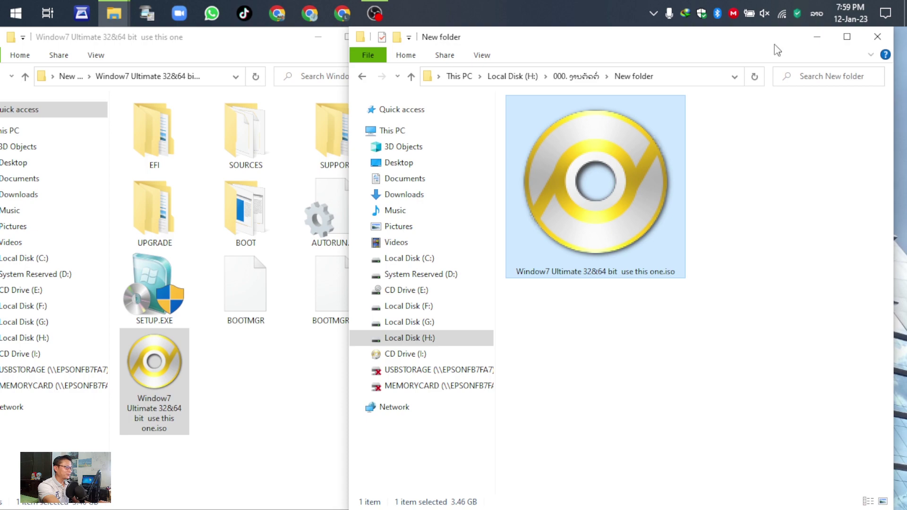
# Close the New folder and setup folder windows, then refresh the desktop
pyautogui.click(878, 40)
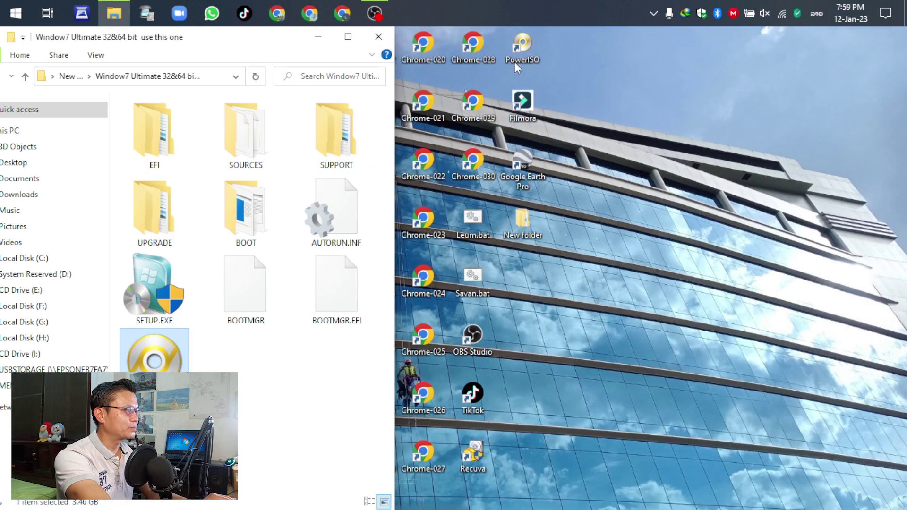
pyautogui.click(380, 36)
pyautogui.rightClick(662, 80)
pyautogui.click(697, 117)
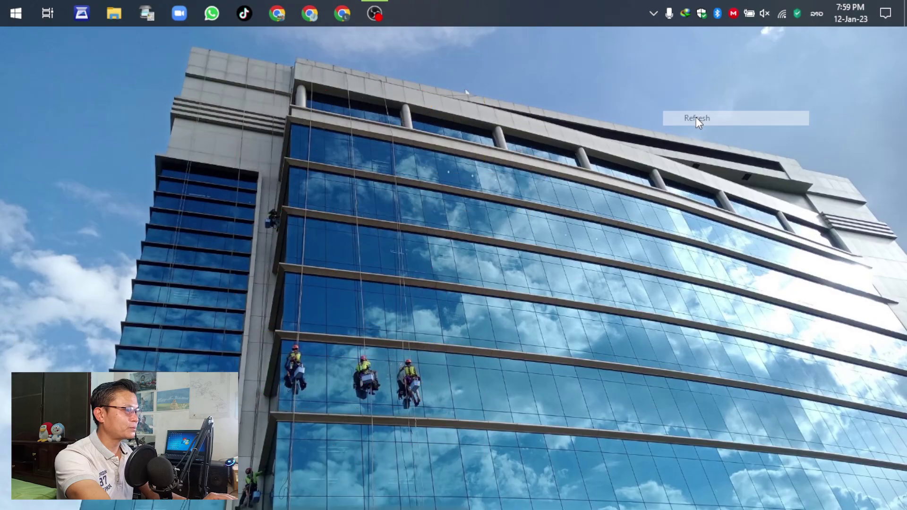